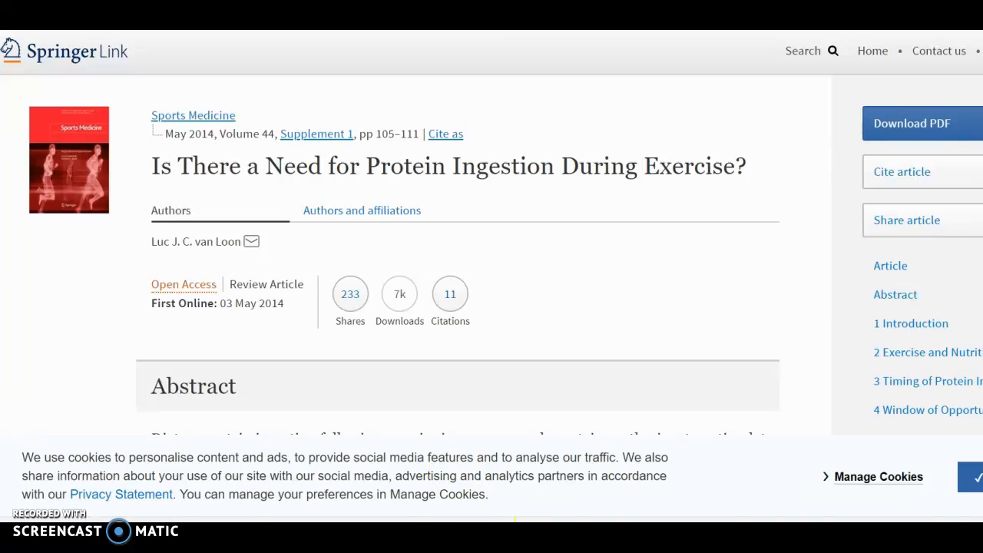
# - Switch to the blank Word document and start a new source for an inserted citation
pyautogui.click(973, 507)
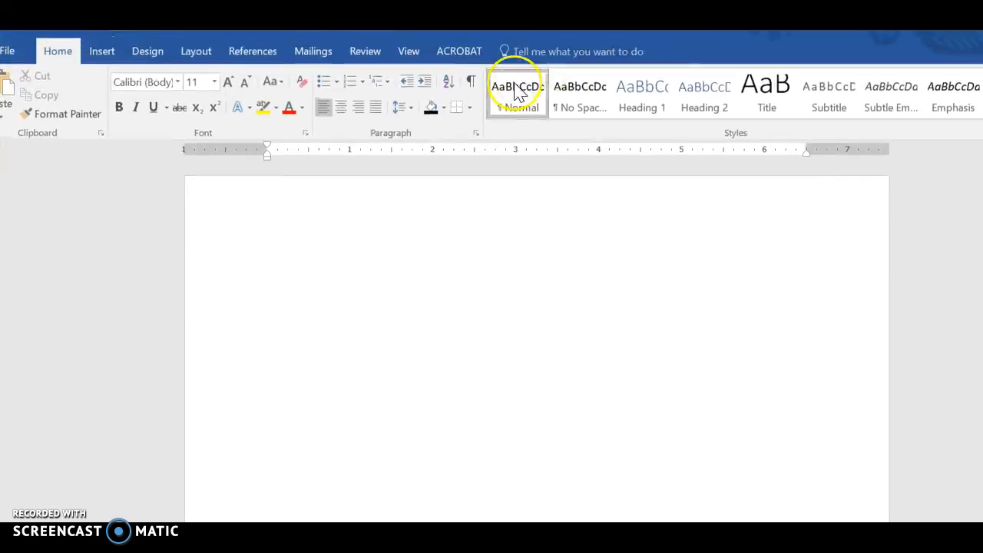
pyautogui.click(261, 52)
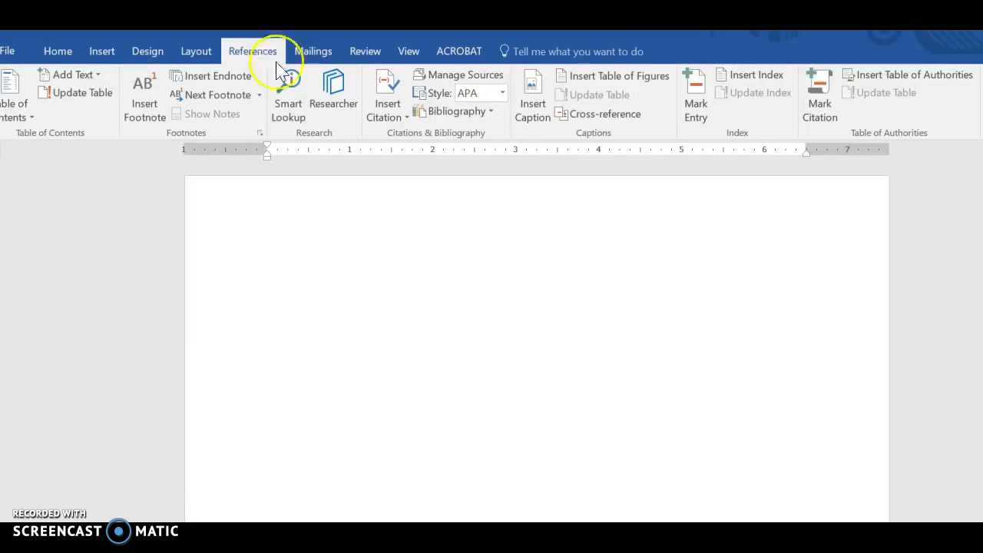
pyautogui.click(398, 116)
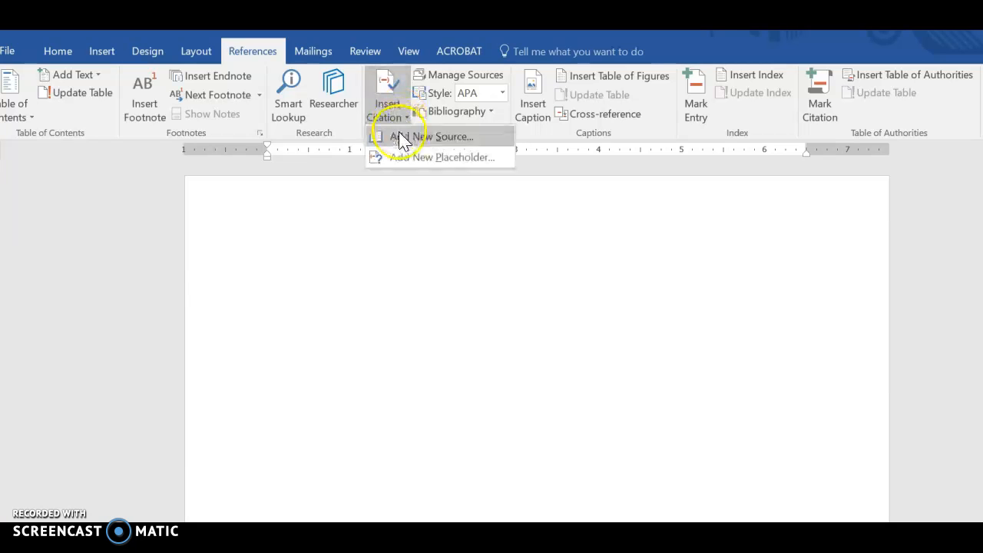
pyautogui.click(402, 140)
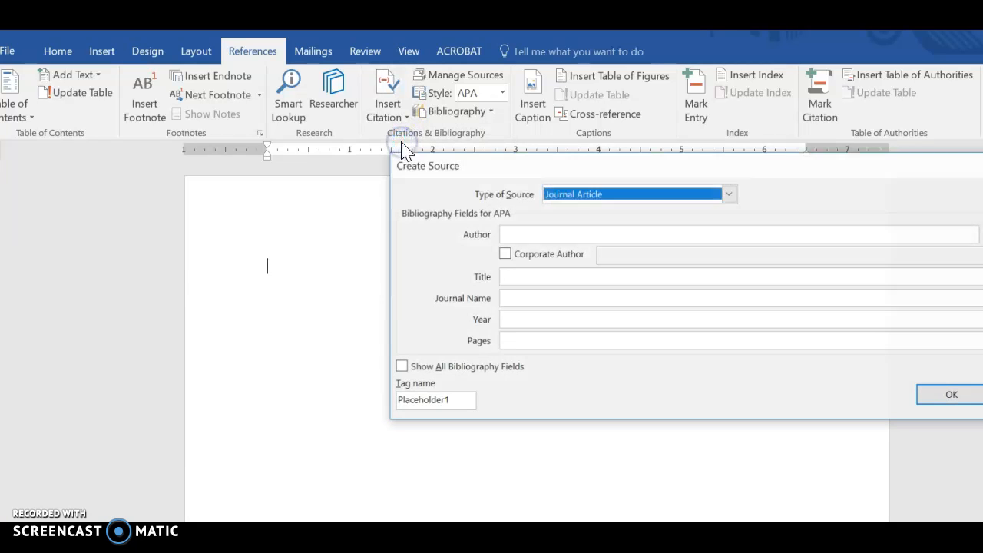
pyautogui.moveTo(816, 176); pyautogui.dragTo(652, 168)
# - Look through the available source types and choose Journal Article for the new source
pyautogui.click(566, 192)
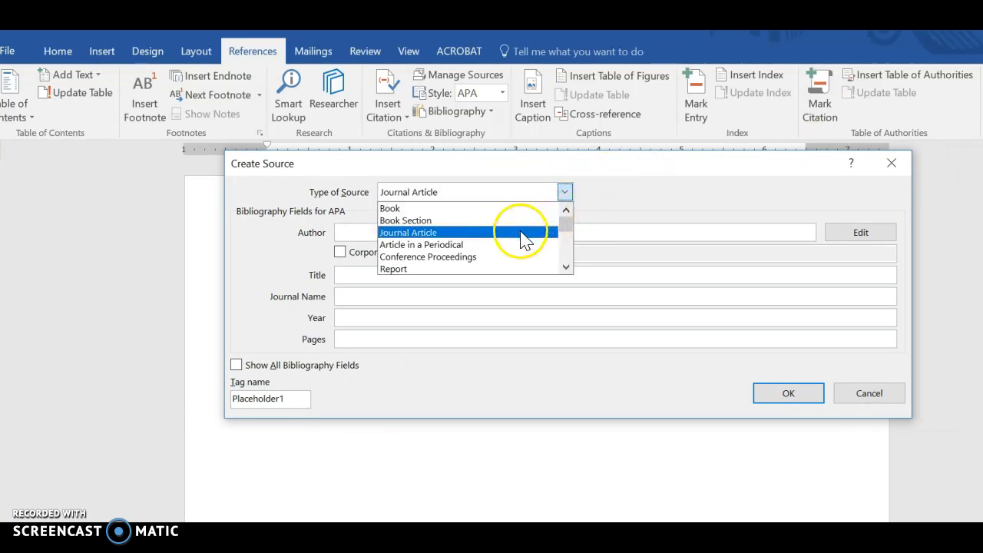
pyautogui.click(565, 267)
pyautogui.click(566, 267)
pyautogui.click(566, 267)
pyautogui.click(566, 267)
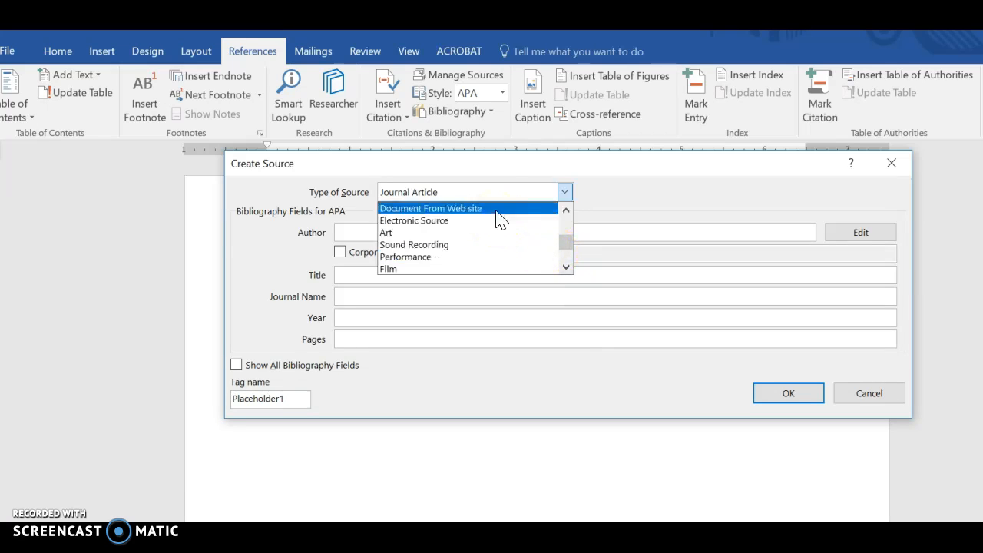
pyautogui.click(565, 210)
pyautogui.click(566, 210)
pyautogui.click(566, 210)
pyautogui.click(566, 210)
pyautogui.click(566, 210)
pyautogui.click(565, 210)
pyautogui.click(465, 222)
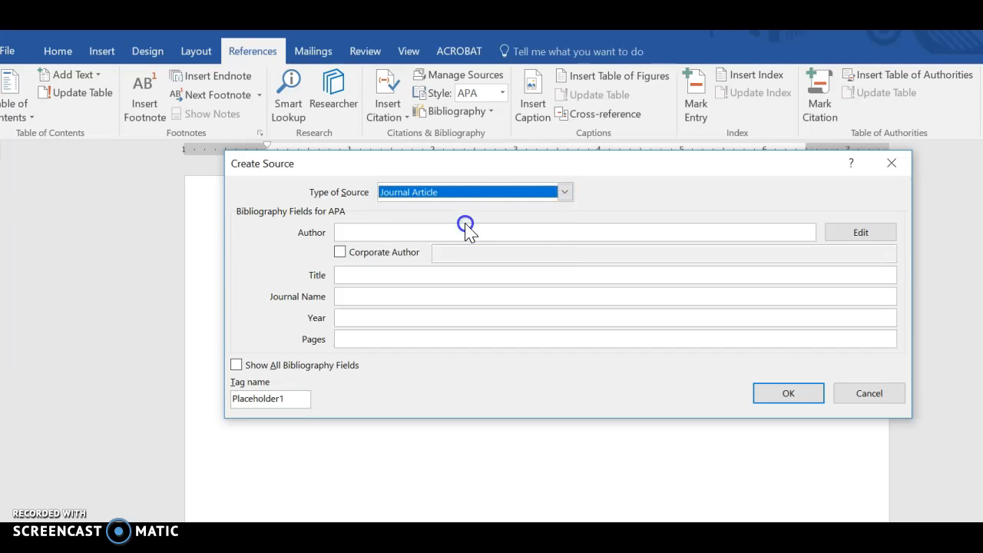
# - Enter the author's name, surname first, in the source's Author field, consulting the SpringerLink article page
pyautogui.click(383, 234)
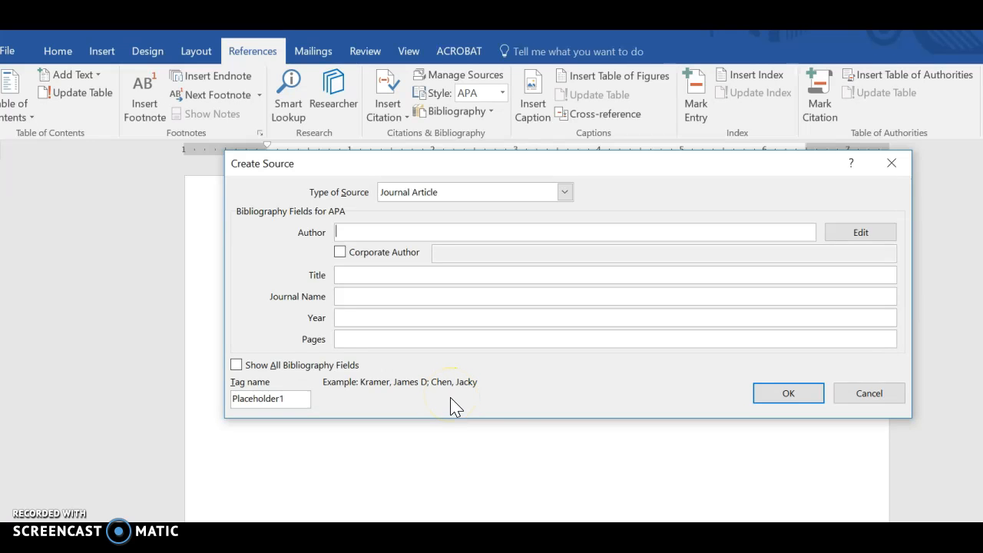
pyautogui.hotkey('alt', 'Tab')
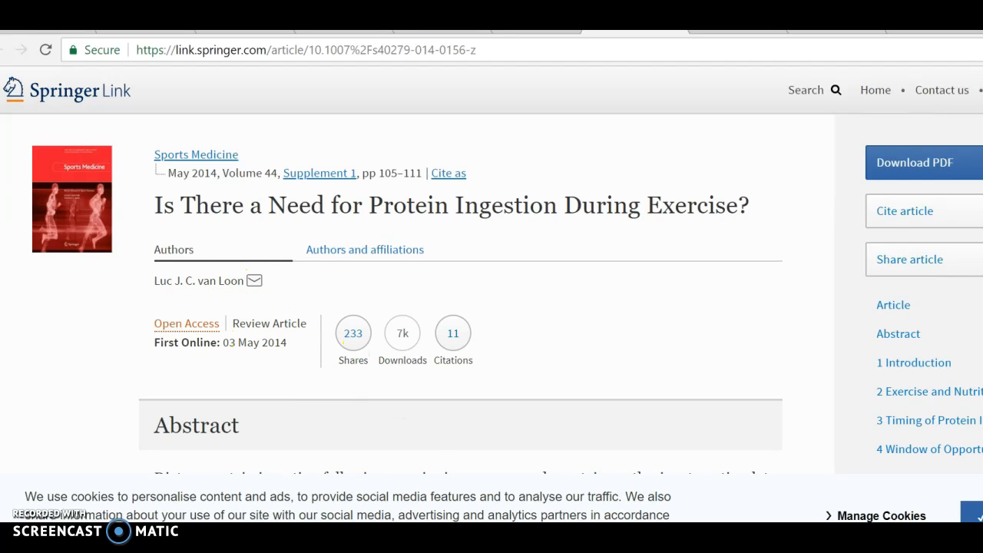
pyautogui.click(852, 501)
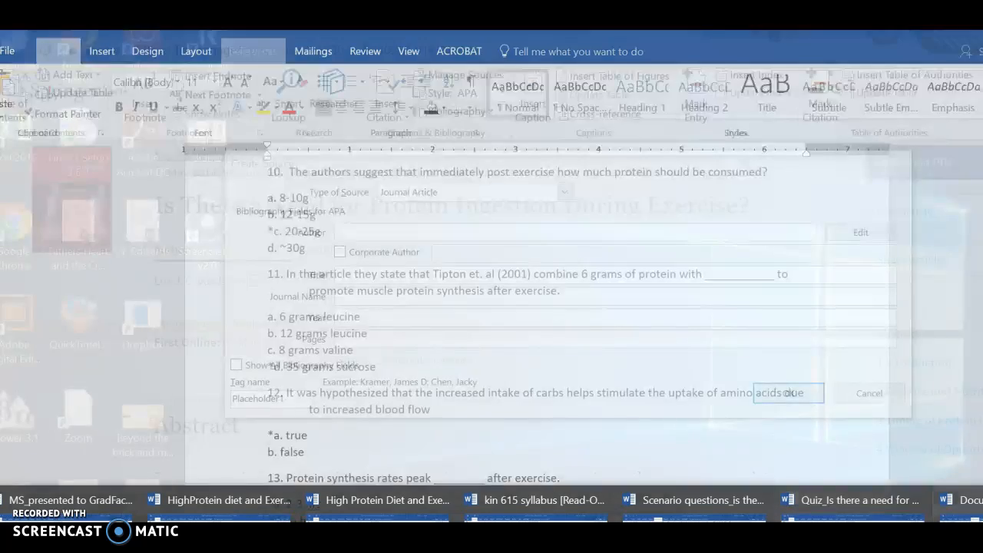
pyautogui.write('va')
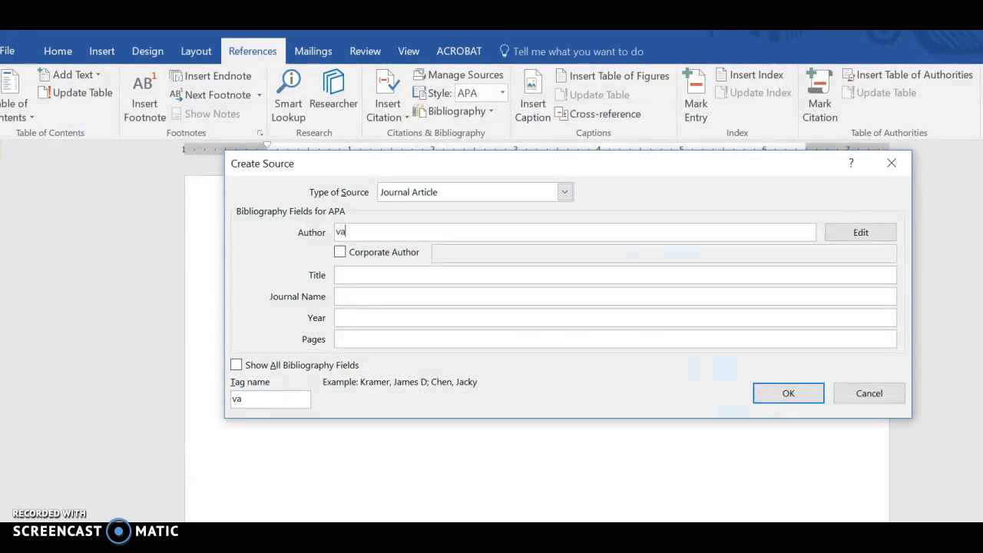
pyautogui.write('n Loon, J, C, Luc')
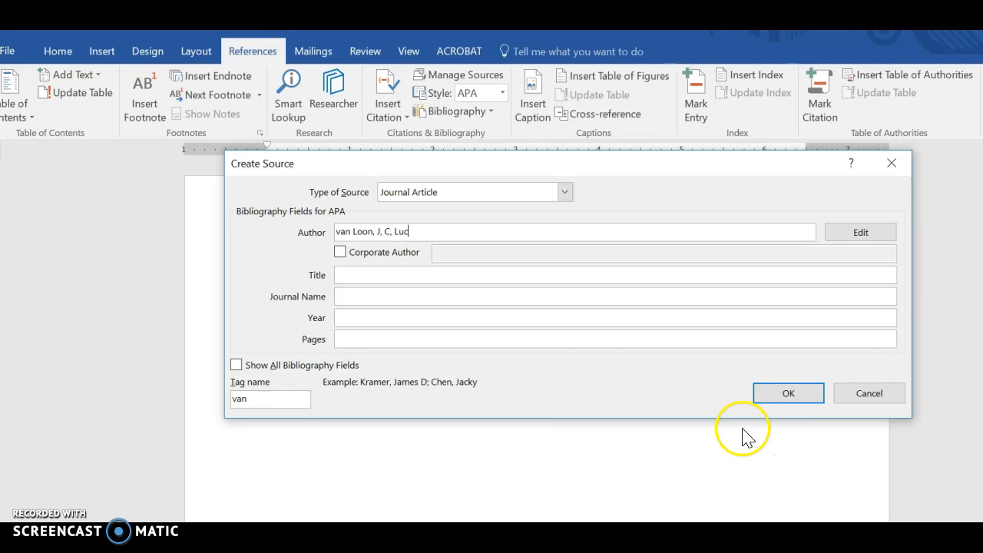
# - Enter the article title "Is there a need for protein ingestion during exercise?" for the source, consulting the article page
pyautogui.click(498, 274)
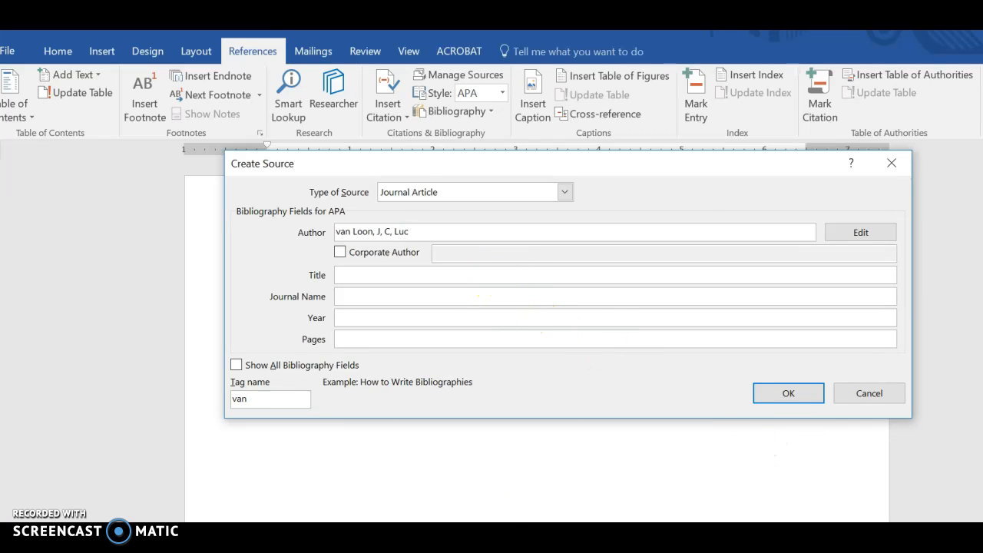
pyautogui.hotkey('alt', 'Tab')
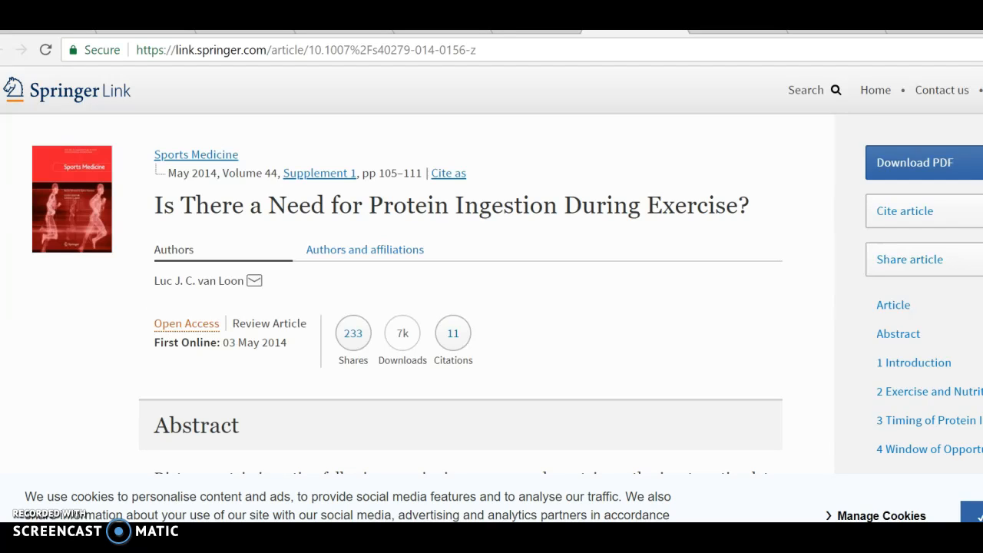
pyautogui.moveTo(694, 521)
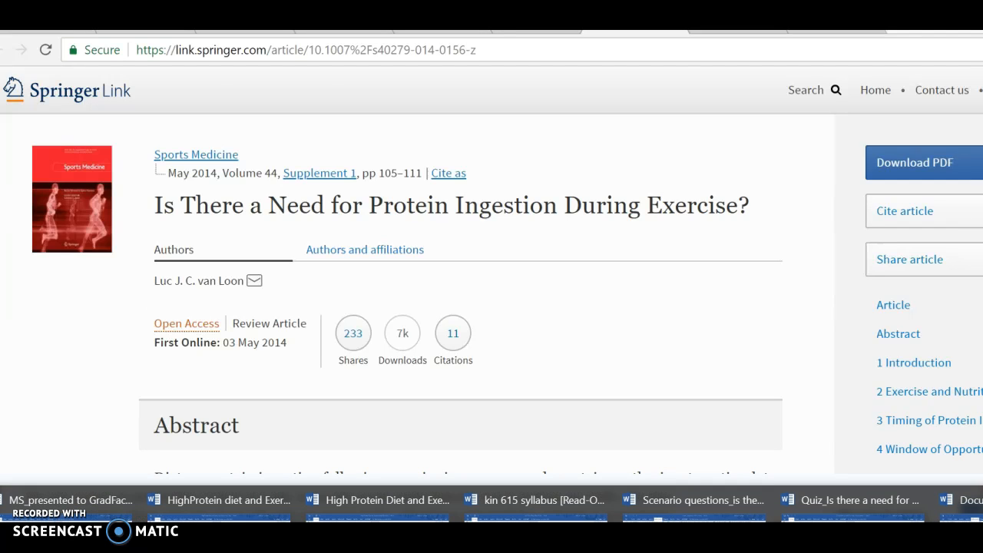
pyautogui.click(957, 505)
pyautogui.write('is ther')
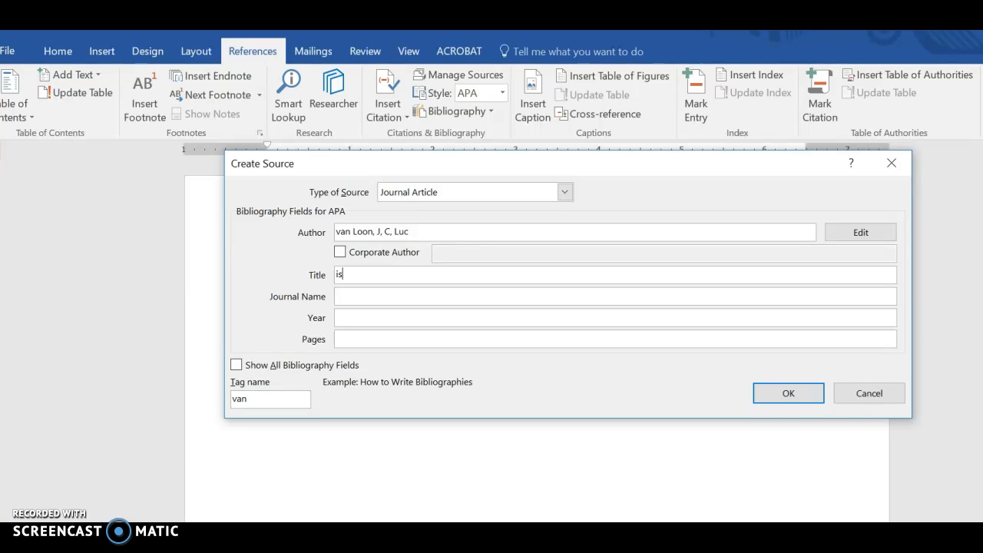
pyautogui.press('BackSpace')
pyautogui.press('BackSpace')
pyautogui.press('BackSpace')
pyautogui.press('BackSpace')
pyautogui.write('there a need for progtein ingesti')
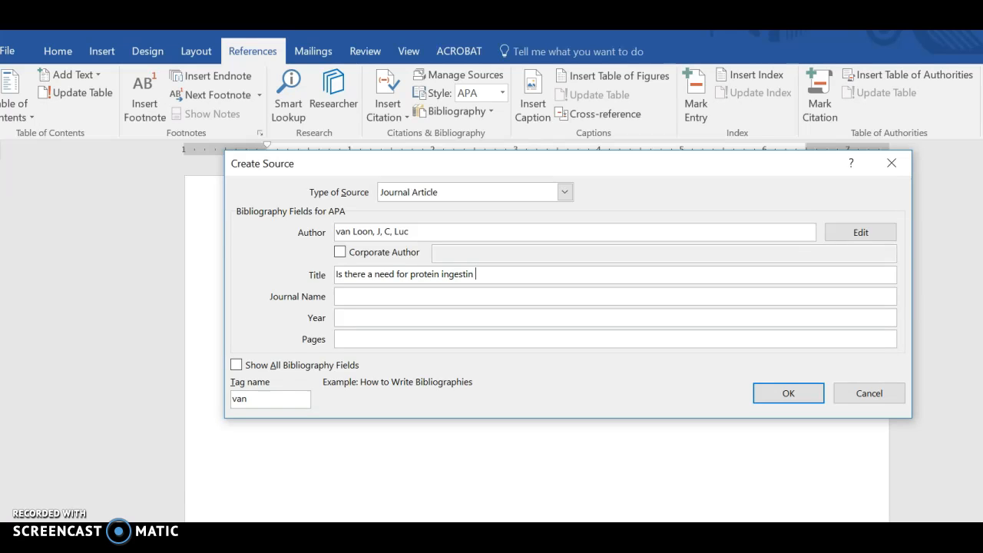
pyautogui.write('n')
pyautogui.write('on during exercise?')
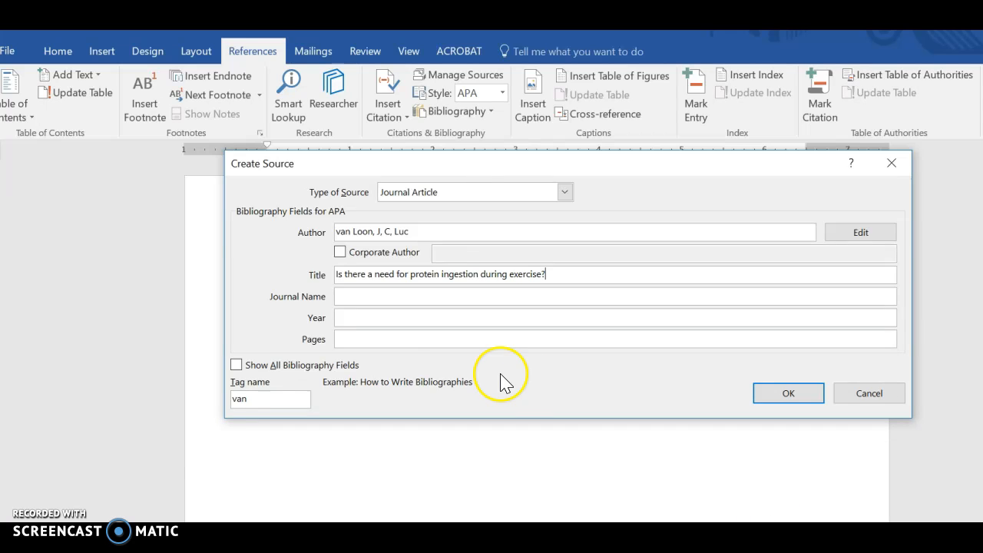
# - Check the publication date on the article page and set the source's year to 2014
pyautogui.click(354, 318)
pyautogui.hotkey('alt', 'Tab')
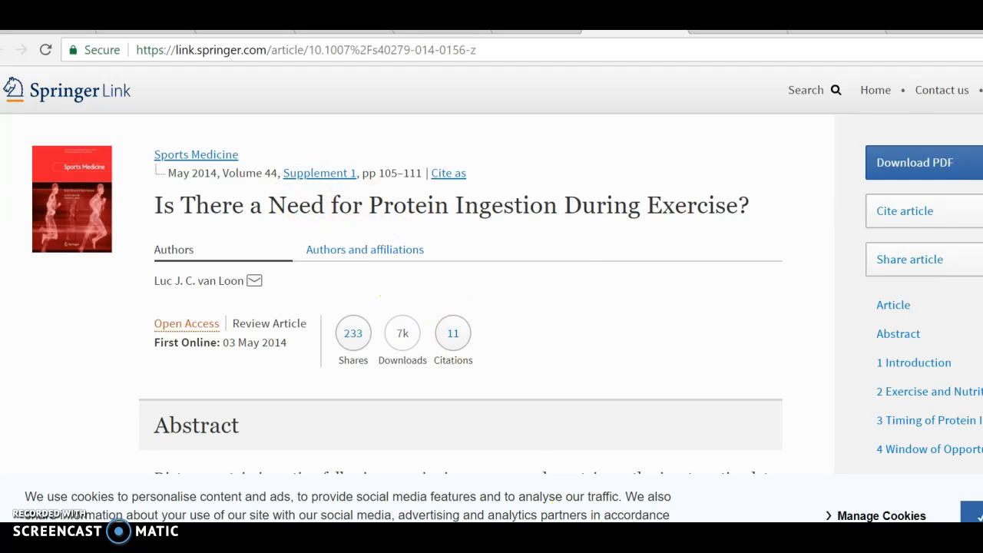
pyautogui.moveTo(540, 521)
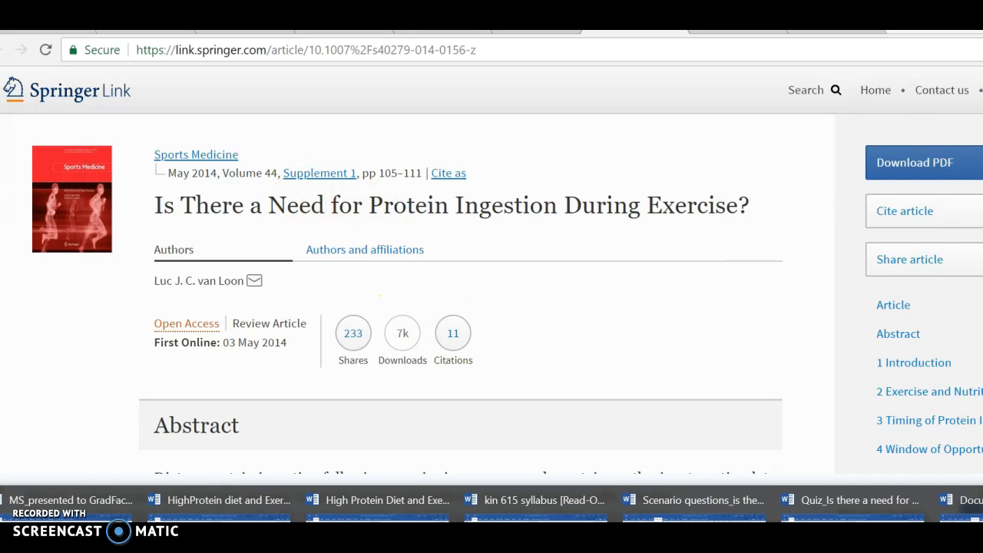
pyautogui.click(950, 520)
pyautogui.write('2017')
pyautogui.press('BackSpace')
pyautogui.write('4')
# - Enter "Supplement 14: 105-111" as the source's pages, consulting the article page for the page range
pyautogui.click(384, 340)
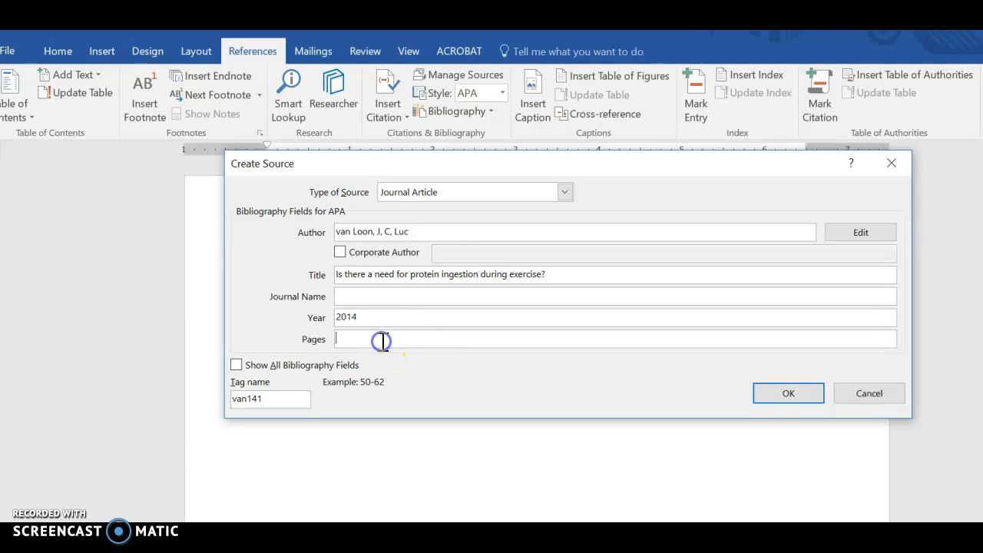
pyautogui.write('Supplemtent 14:')
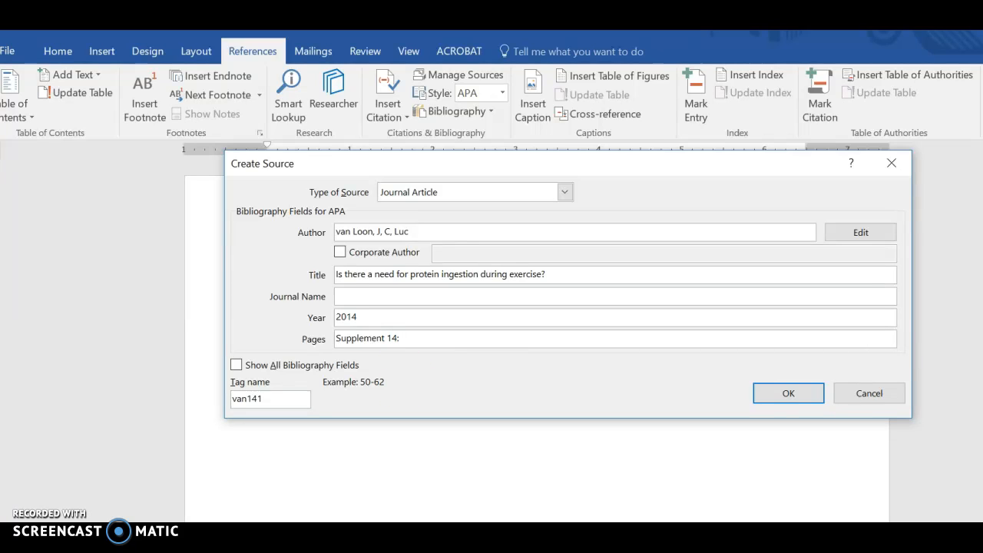
pyautogui.hotkey('alt', 'Tab')
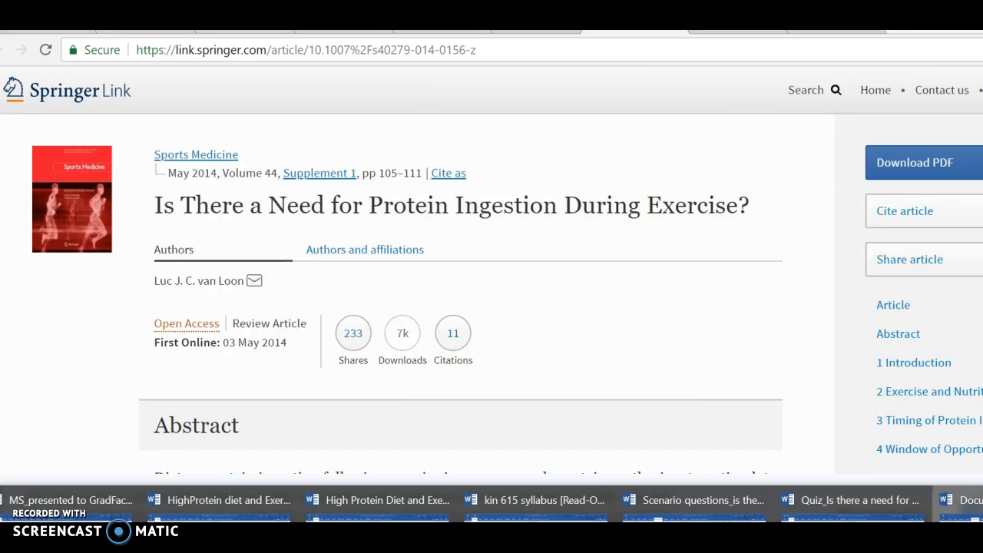
pyautogui.click(959, 507)
pyautogui.write('105-111')
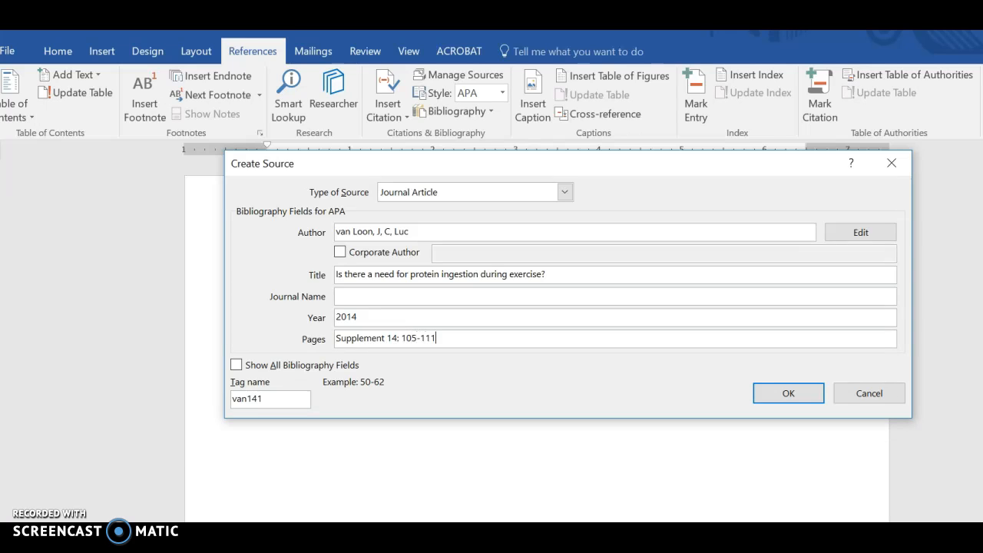
# - Enter "Sports Medicine" as the journal name and save the source to insert its in-text citation
pyautogui.click(474, 301)
pyautogui.write('Sports Medicine')
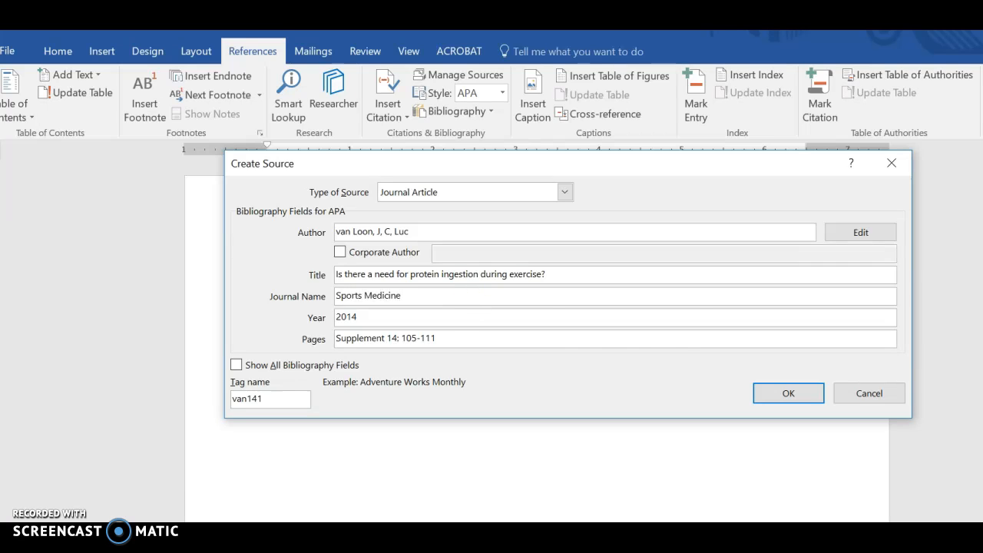
pyautogui.click(788, 393)
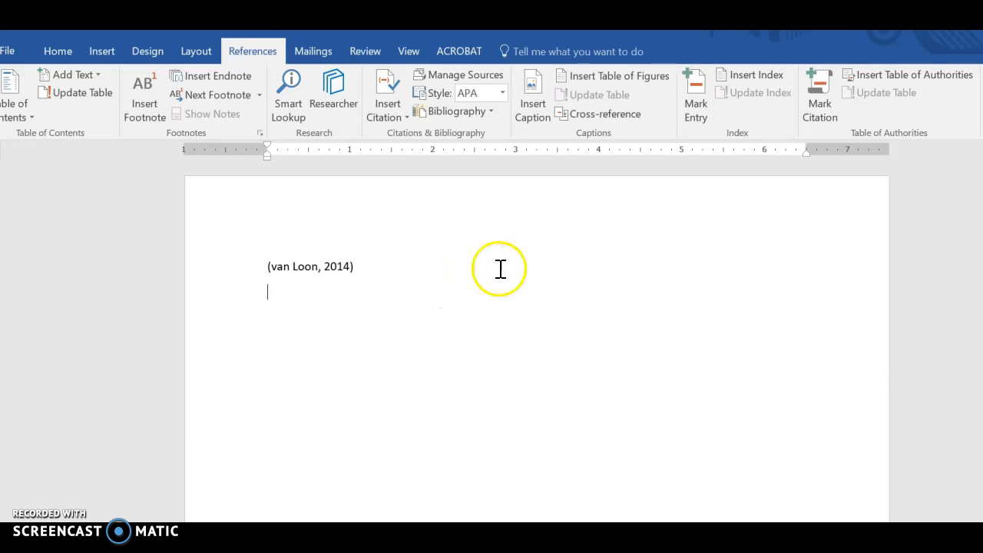
# - Insert the built-in References bibliography below the in-text citation
pyautogui.click(491, 112)
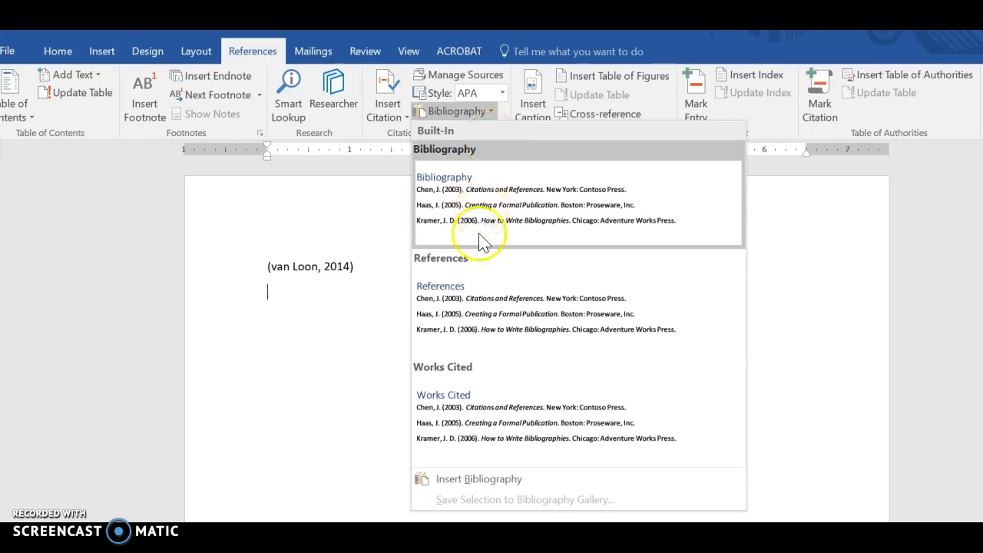
pyautogui.click(472, 303)
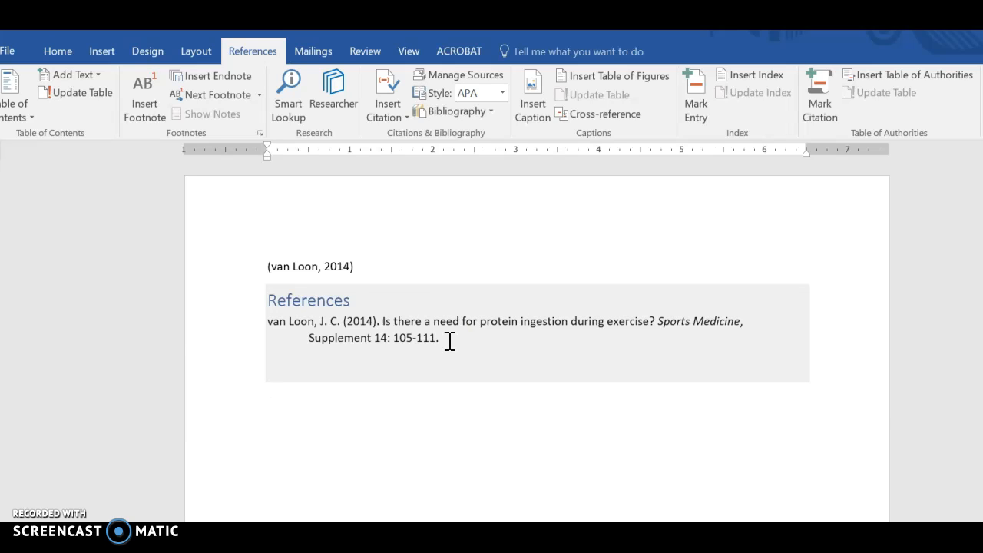
# - Format the References heading with black font color and the Times New Roman font
pyautogui.click(287, 301)
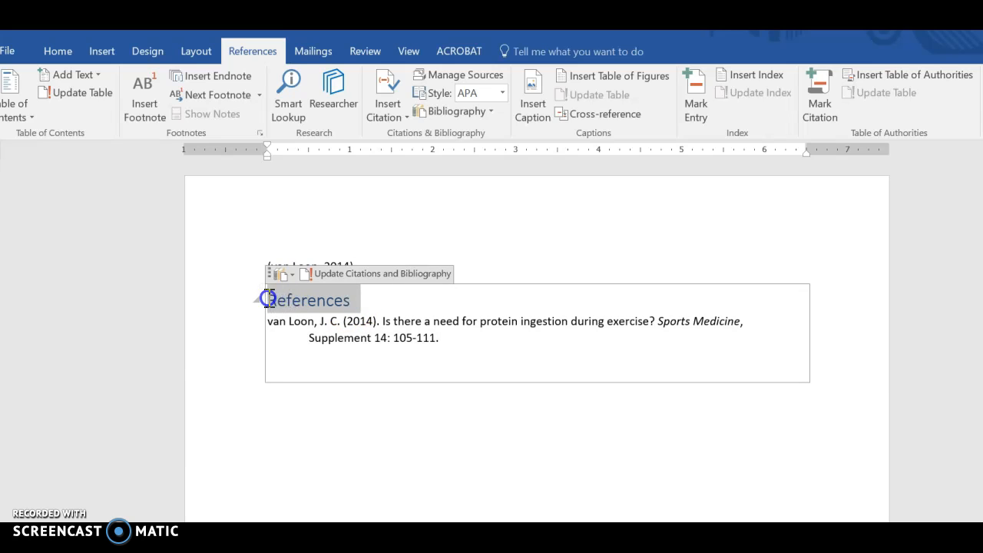
pyautogui.doubleClick(268, 299)
pyautogui.click(366, 274)
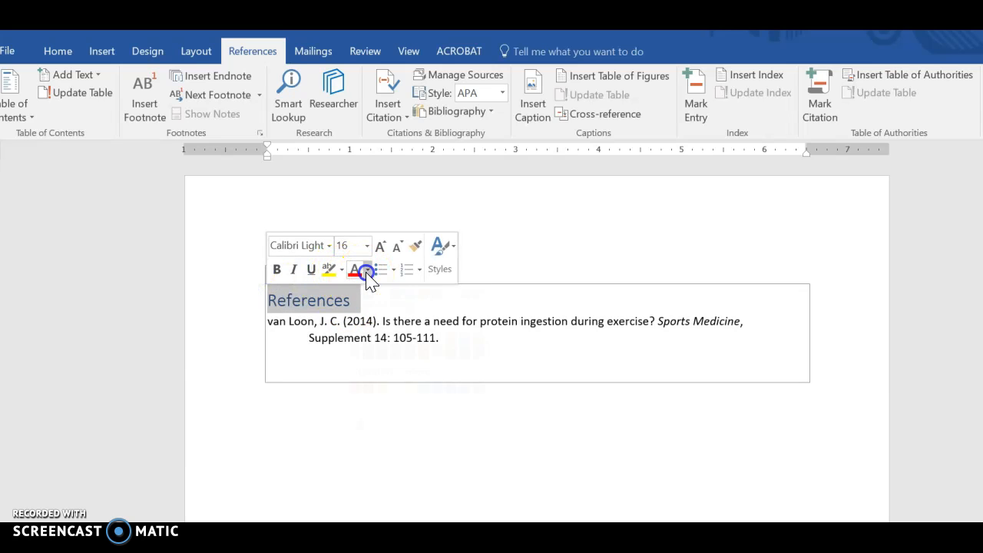
pyautogui.click(358, 288)
pyautogui.click(330, 246)
pyautogui.click(330, 246)
pyautogui.click(332, 345)
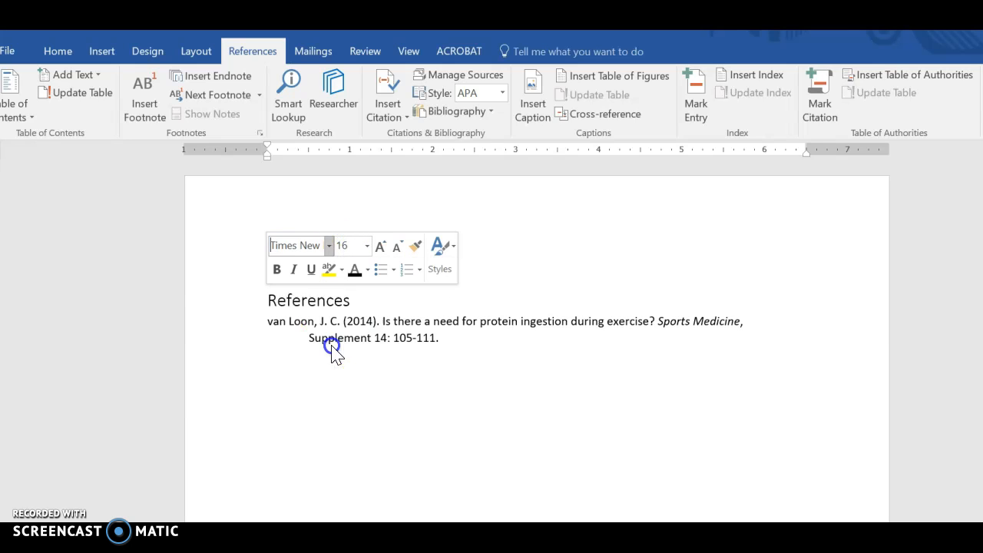
pyautogui.click(425, 427)
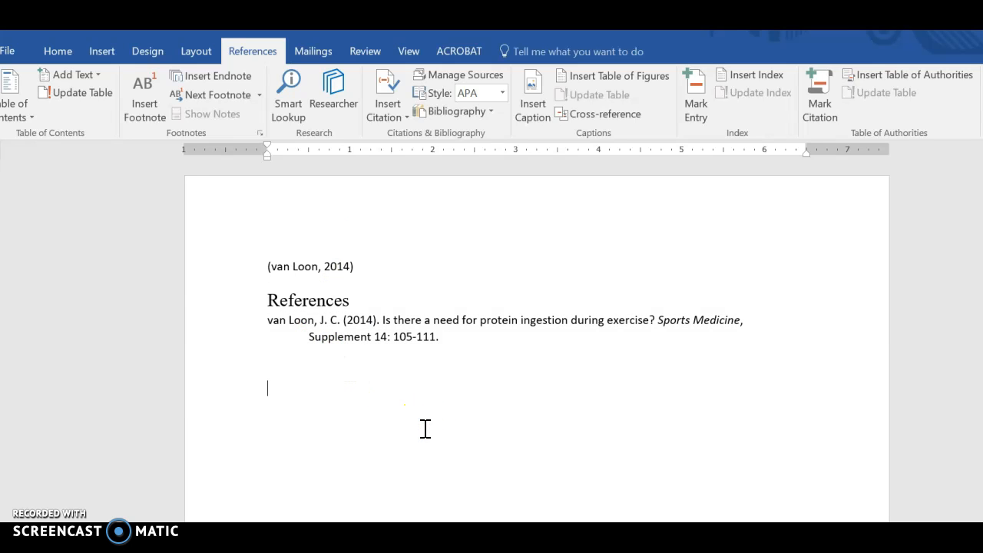